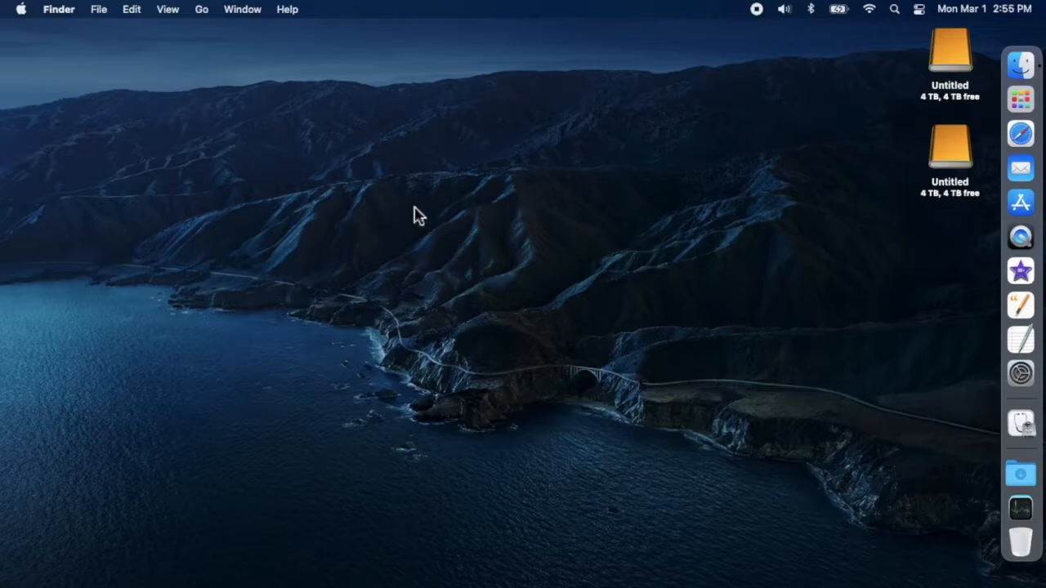
- Open Disk Utility from the Mac's Utilities folder
left_click(202, 11)
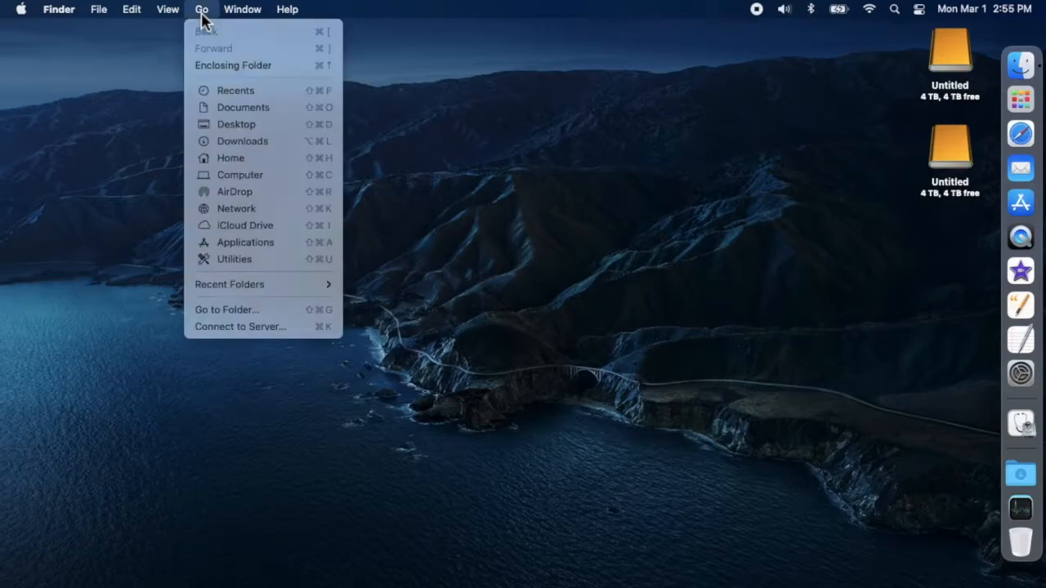
left_click(227, 259)
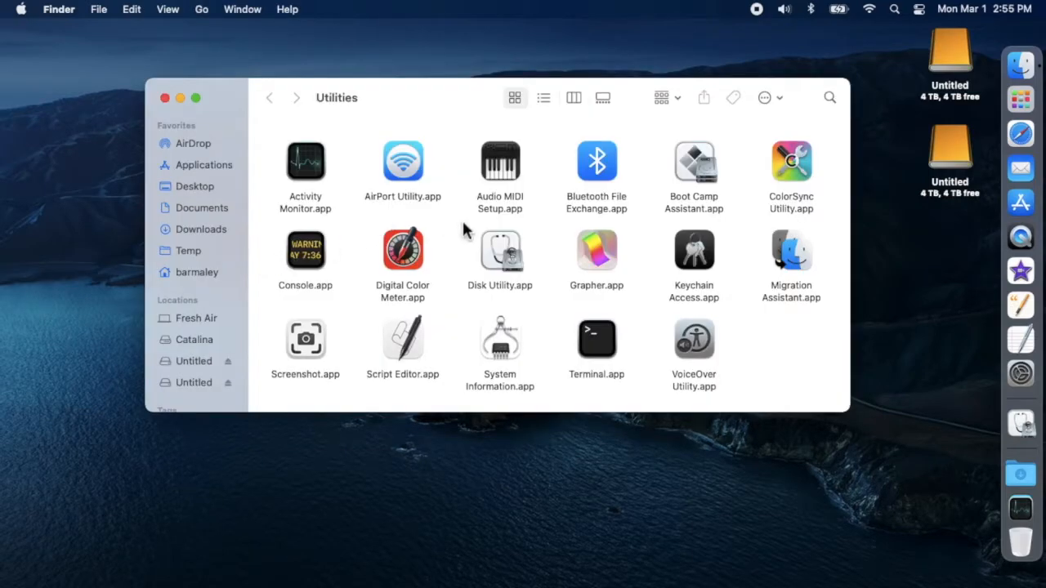
double_click(500, 255)
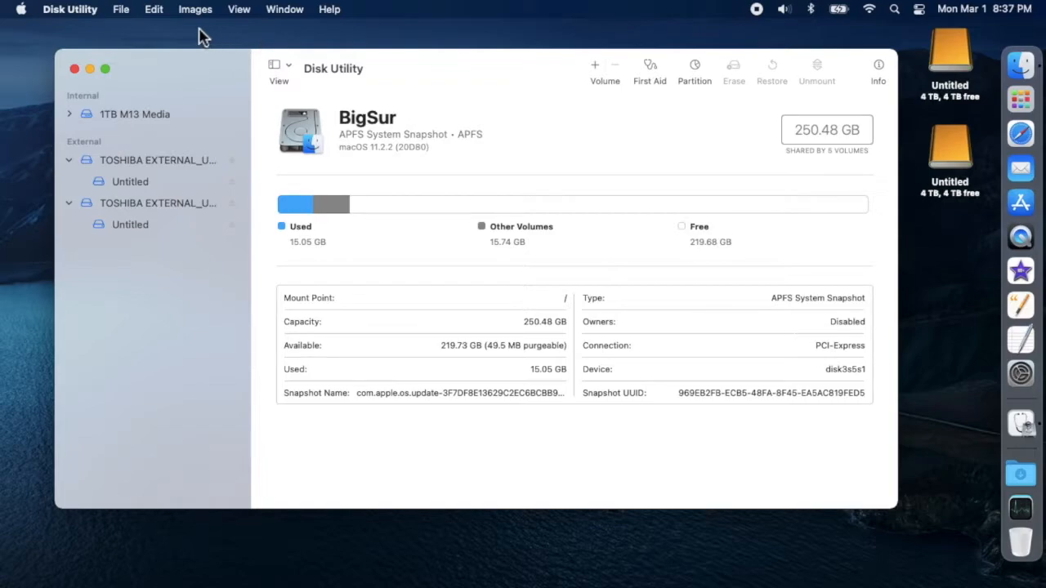
- Start the RAID Assistant and choose Mirrored (RAID 1) as the RAID type
left_click(122, 14)
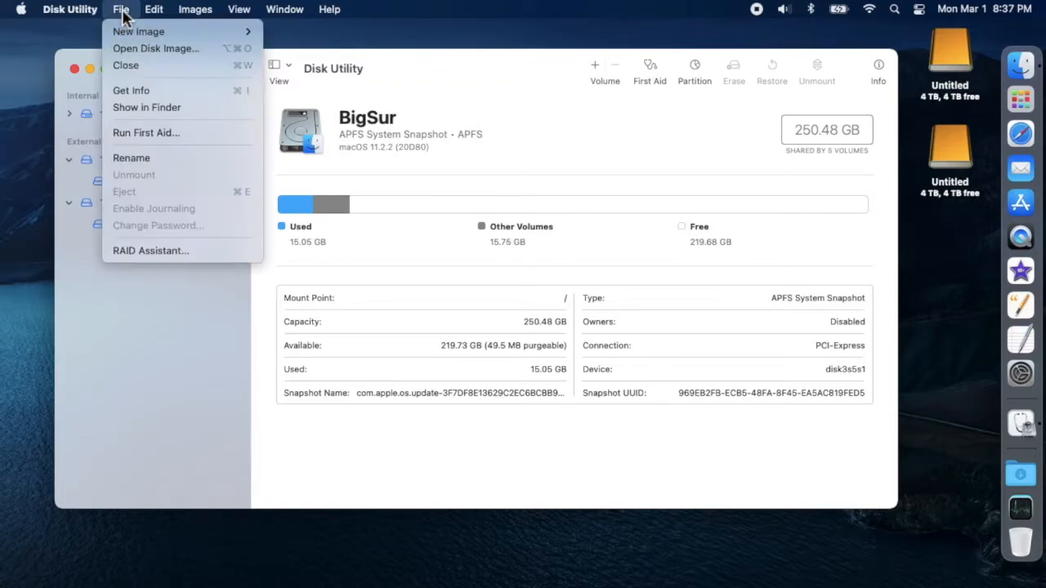
left_click(174, 251)
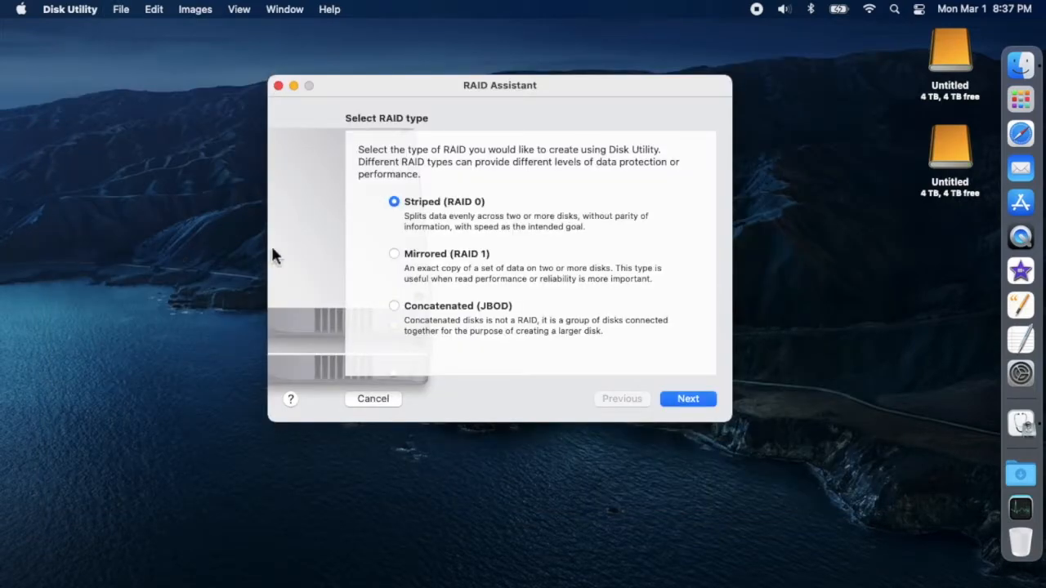
left_click(394, 255)
left_click(687, 399)
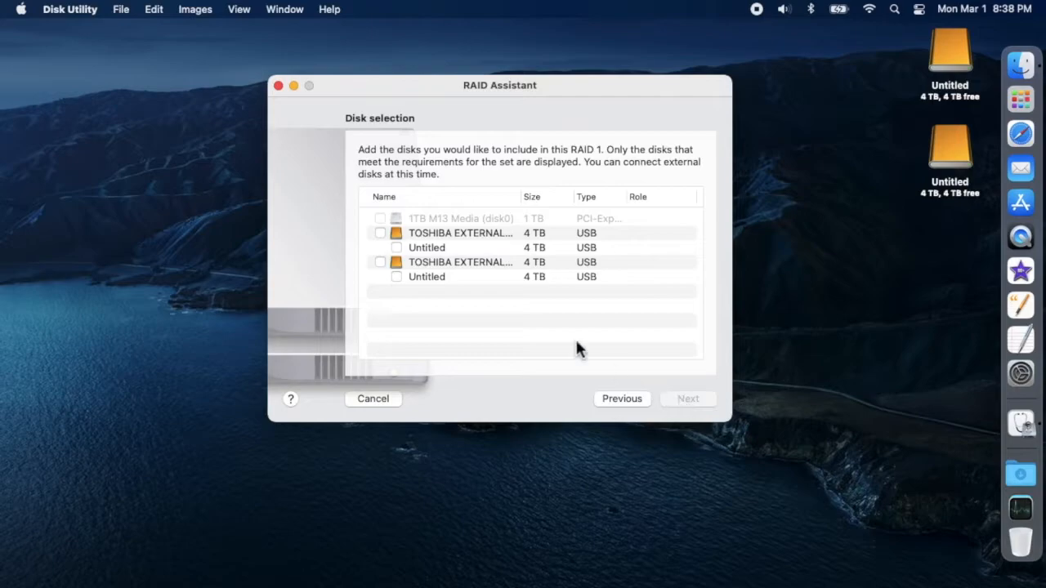
- Include both 4 TB TOSHIBA external USB disks in the mirrored set, each with the RAID Slice role
left_click(380, 234)
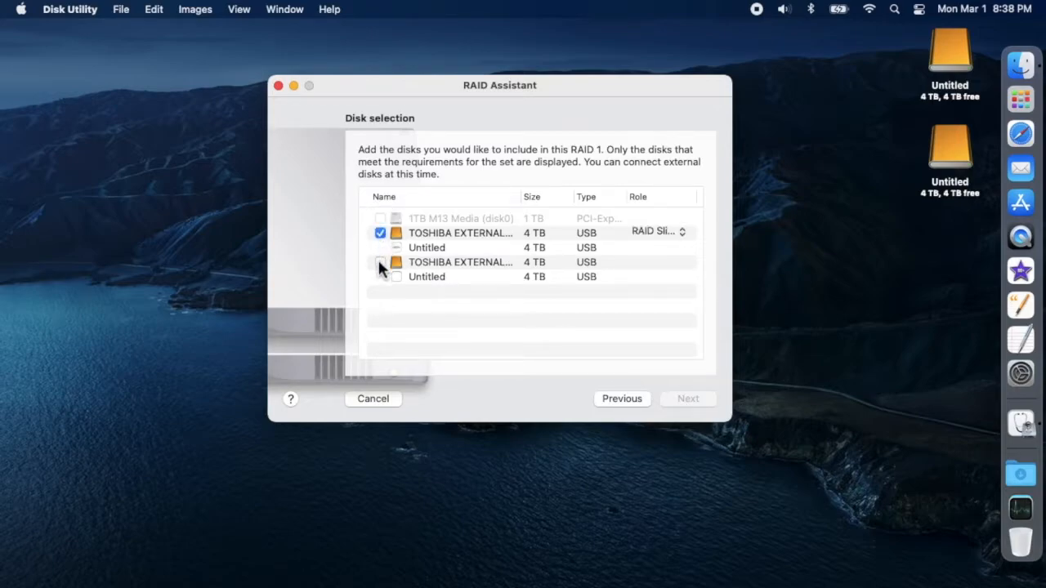
left_click(380, 263)
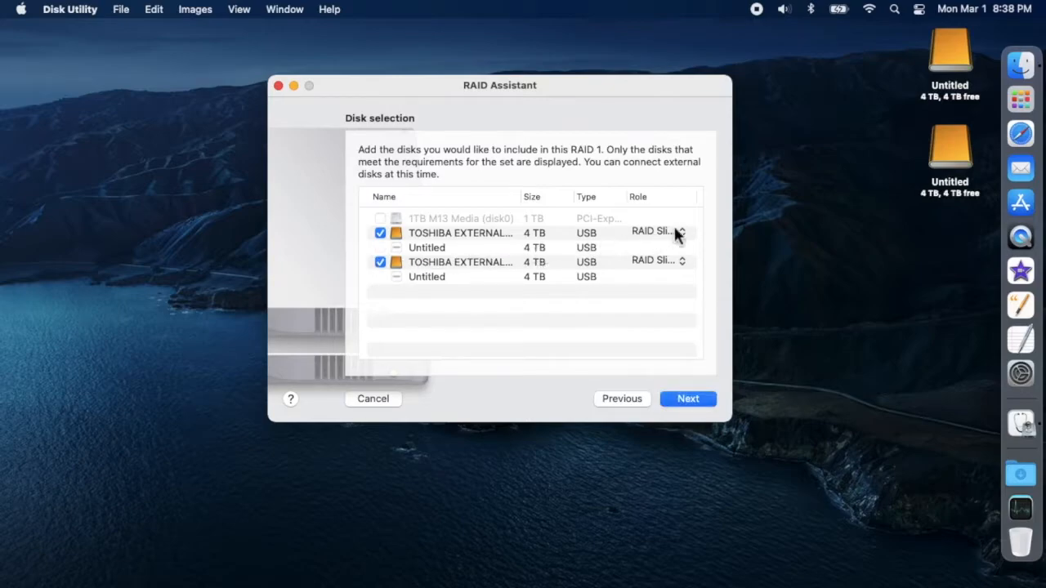
left_click(683, 233)
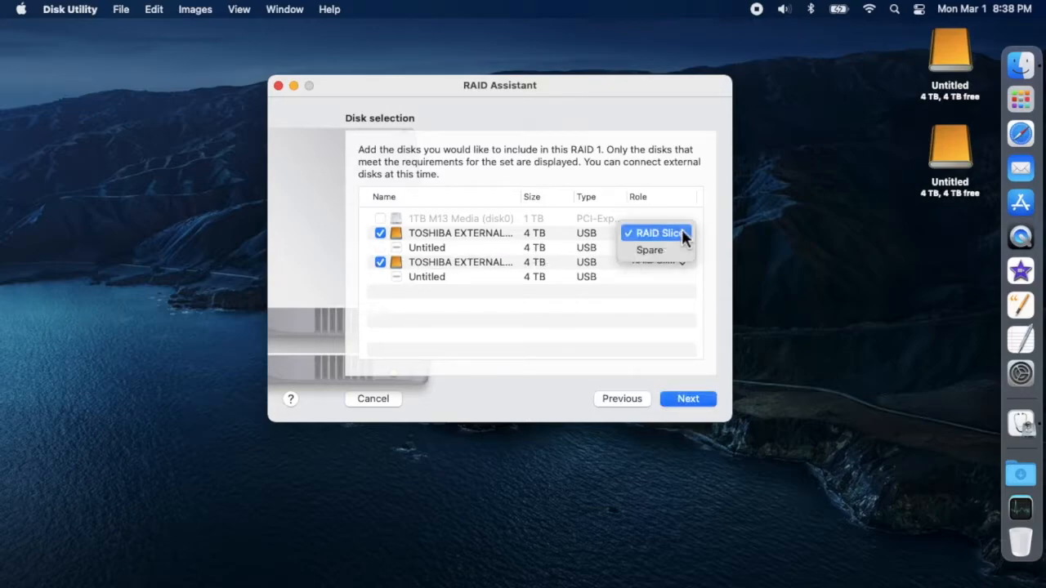
left_click(679, 235)
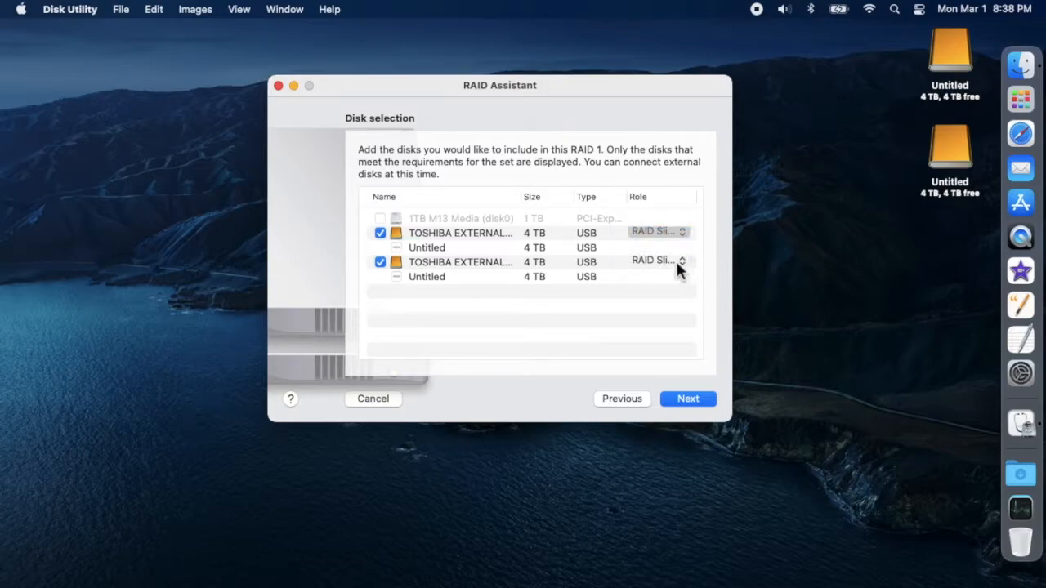
left_click(681, 259)
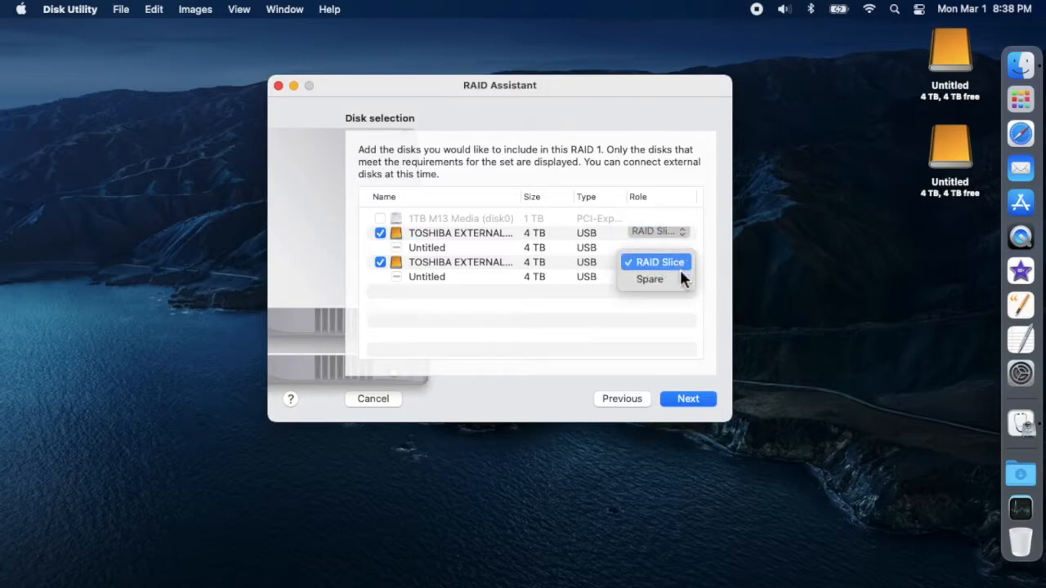
left_click(678, 264)
left_click(690, 405)
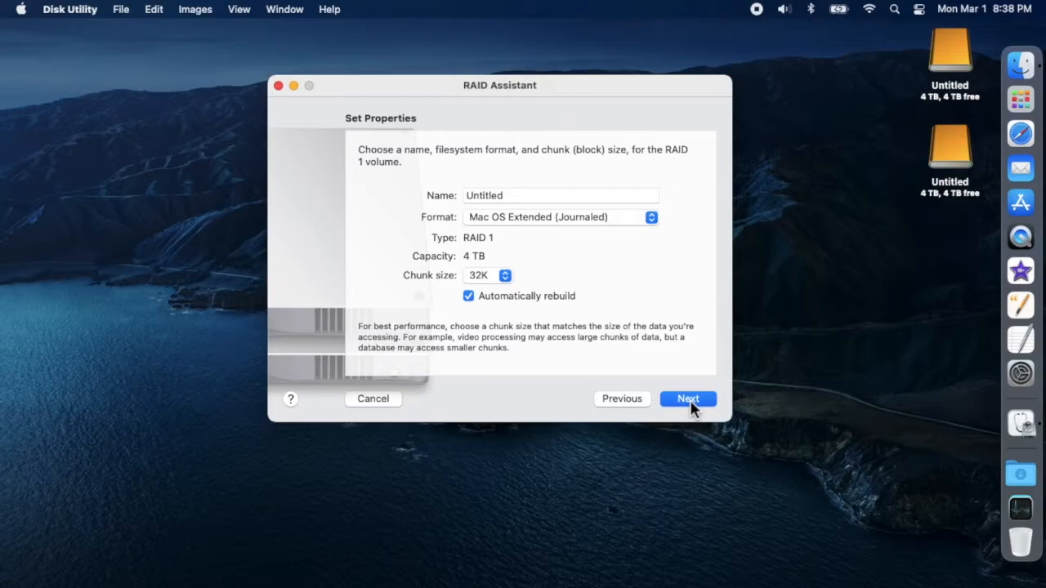
- Name the RAID volume Production and set its format to Mac OS Extended (Case-sensitive, Journaled)
double_click(518, 200)
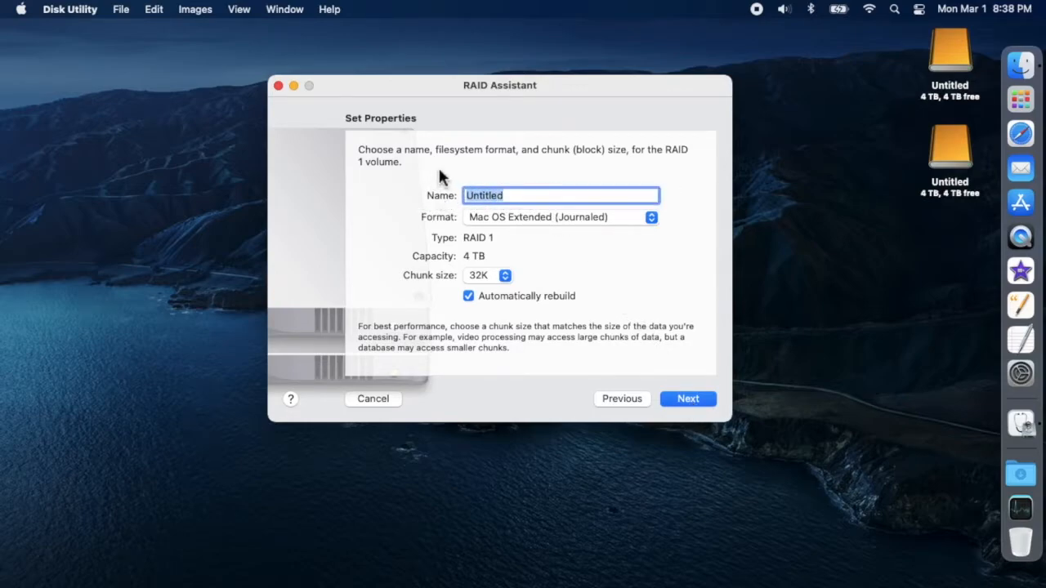
type("Production")
left_click(654, 216)
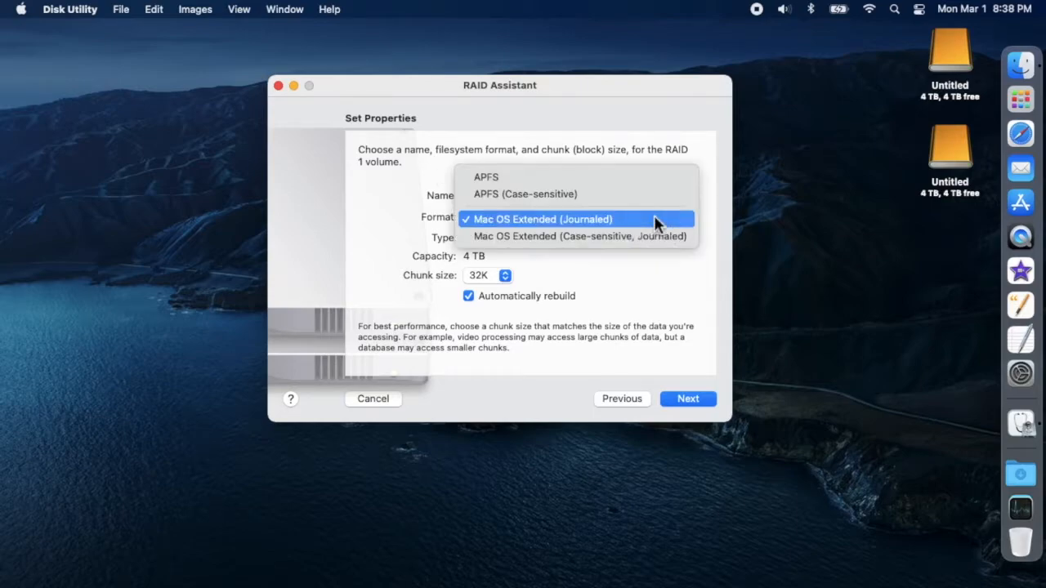
left_click(650, 234)
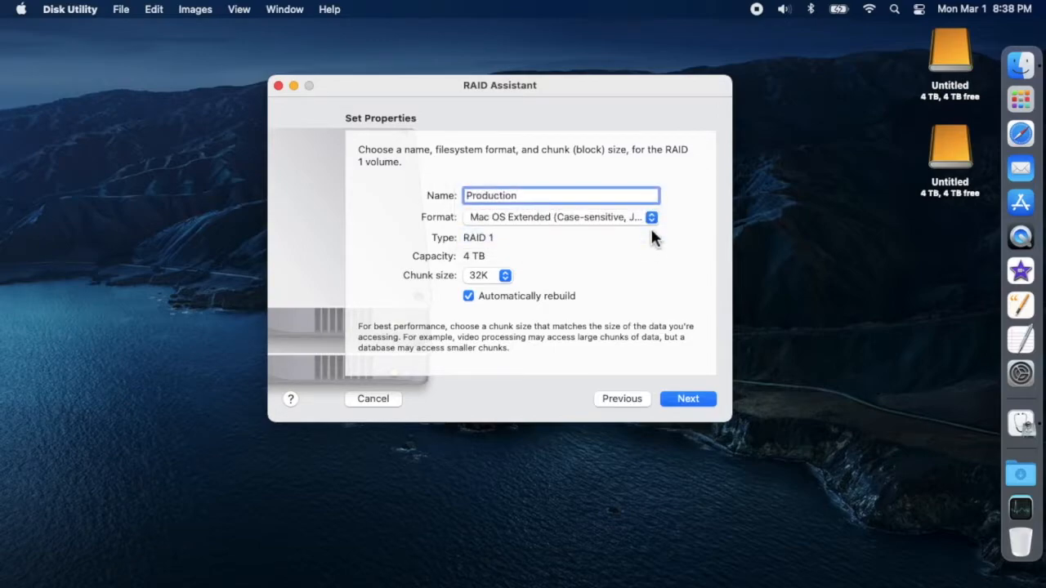
left_click(651, 219)
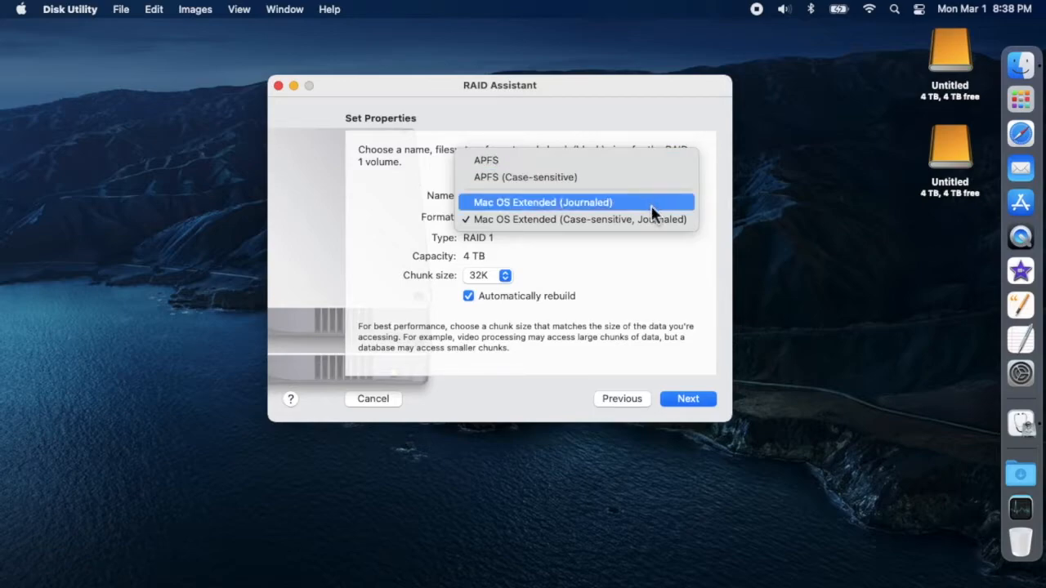
left_click(652, 219)
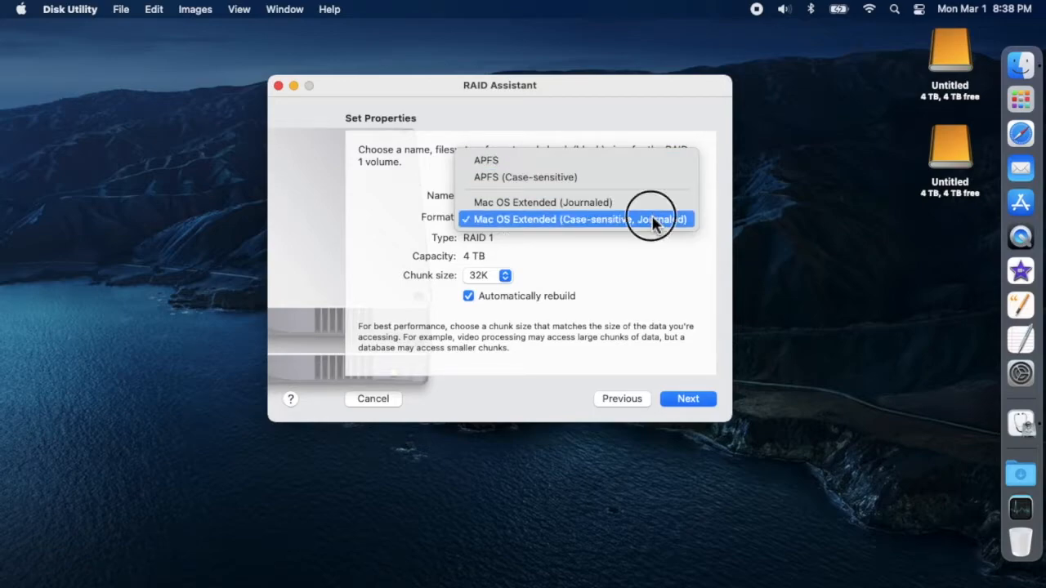
- Set the chunk size to 256K, create the RAID 1 set and finish the assistant
left_click(504, 277)
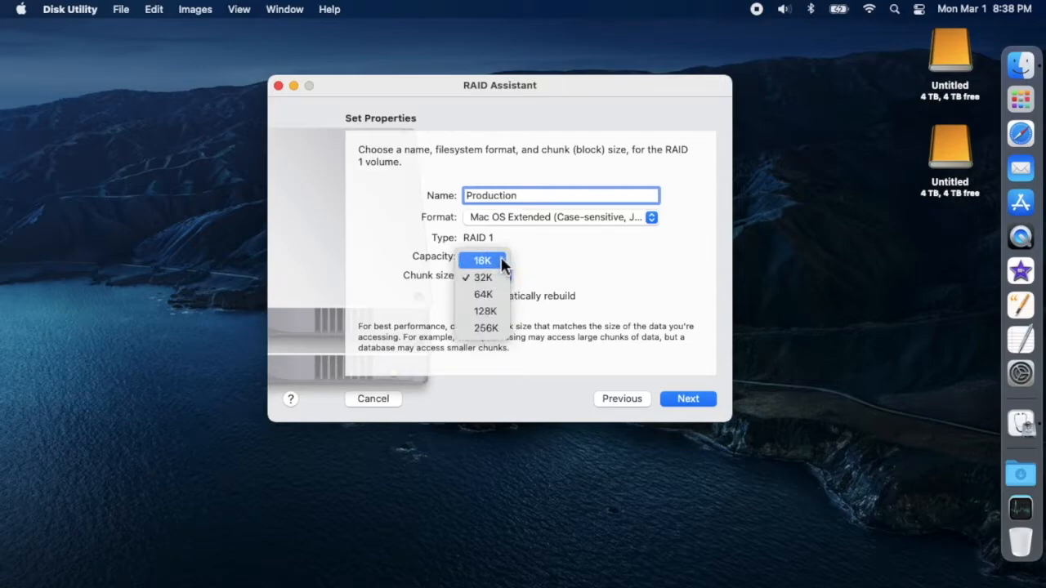
left_click(484, 328)
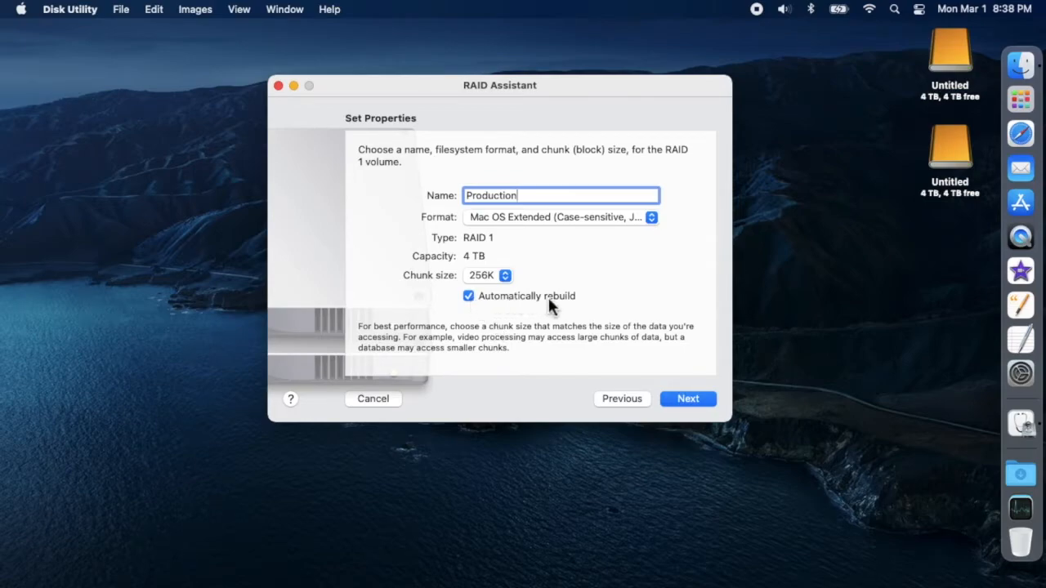
left_click(687, 401)
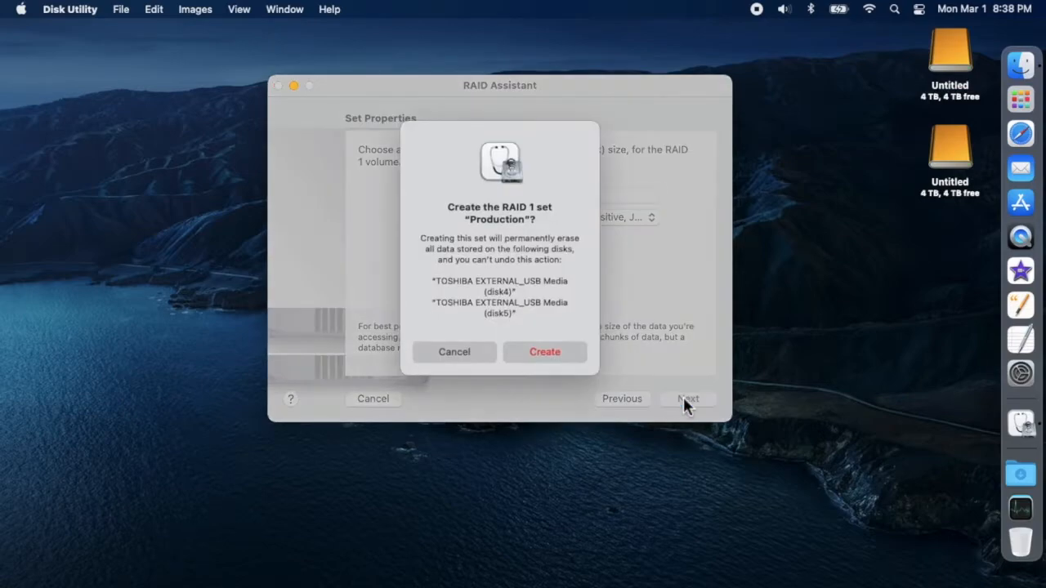
left_click(546, 351)
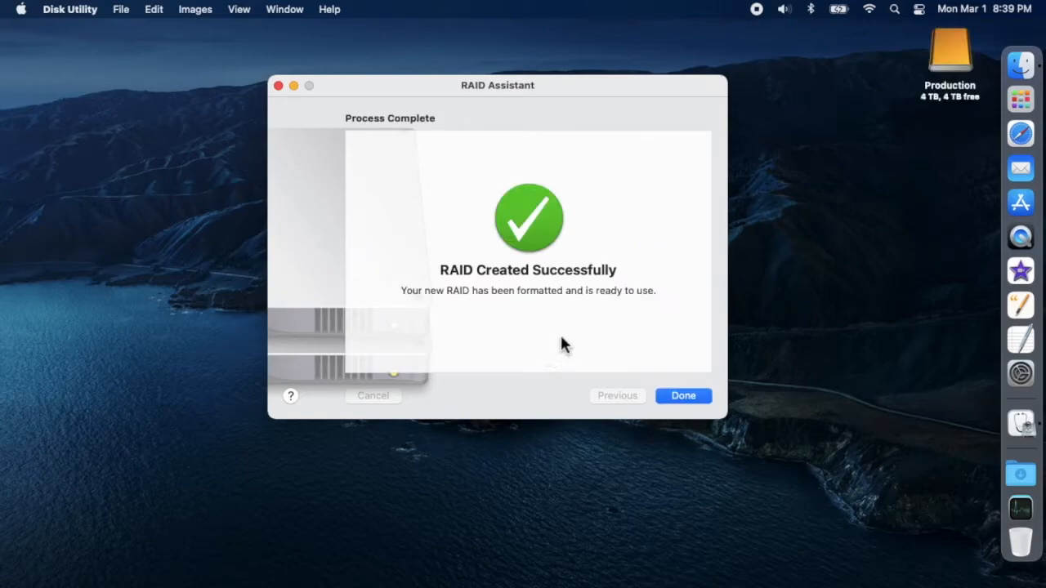
left_click(676, 397)
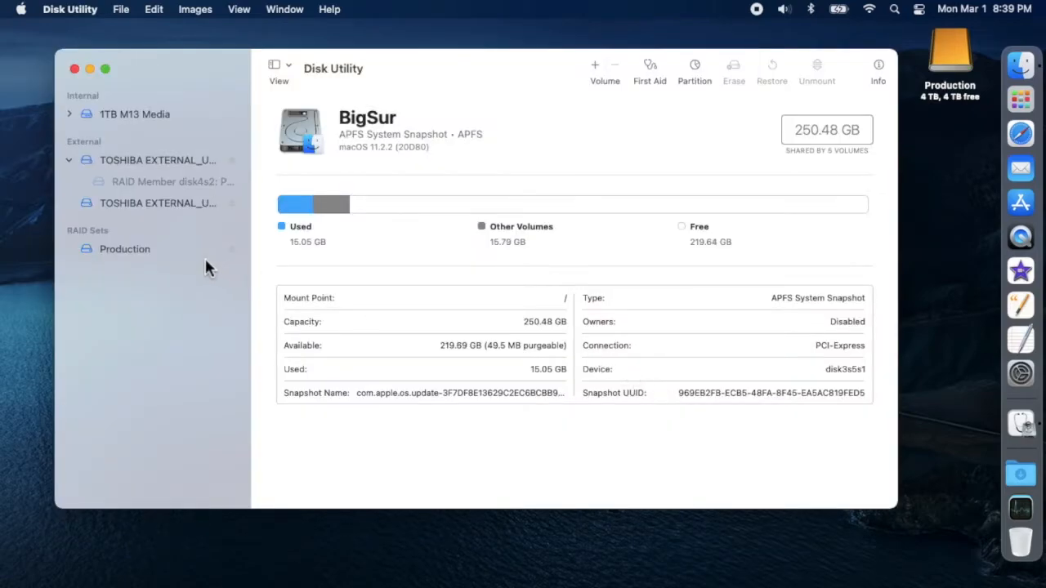
- Select the Production RAID set, unmount it and mount it again
left_click(135, 253)
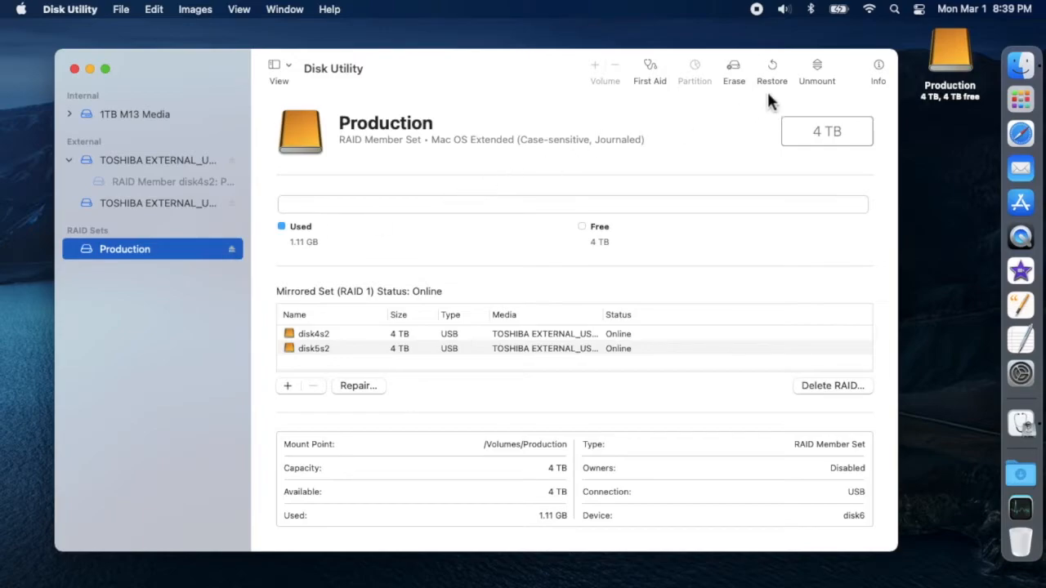
left_click(816, 67)
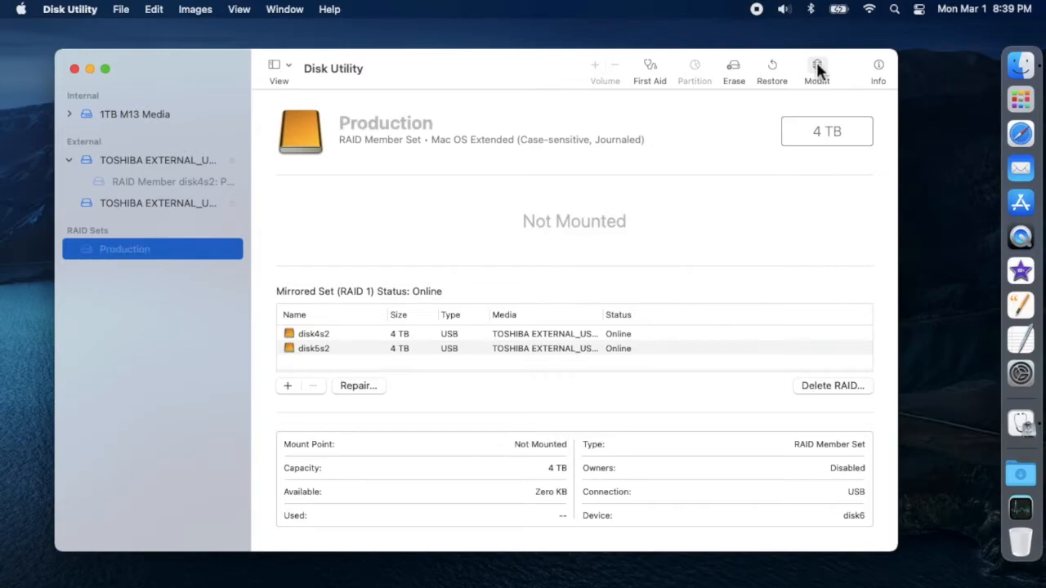
left_click(818, 68)
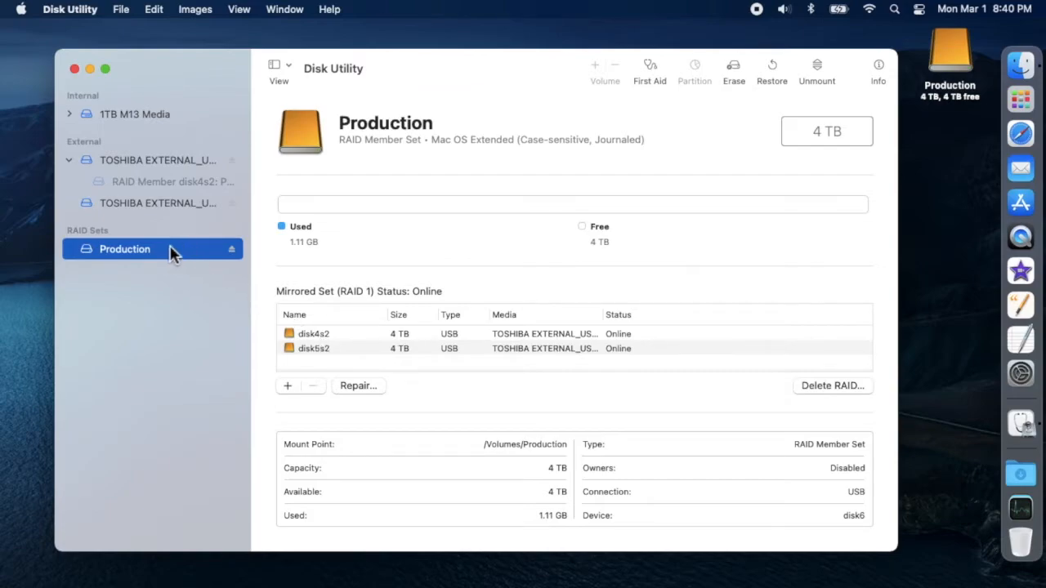
- Remove the member disk5s2 from the Production RAID set
left_click(407, 348)
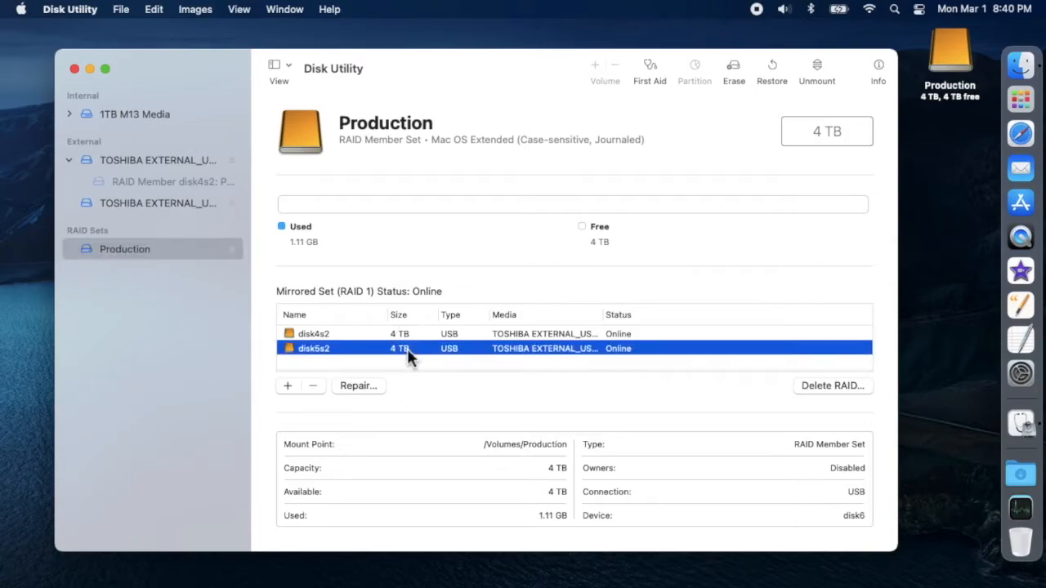
left_click(313, 388)
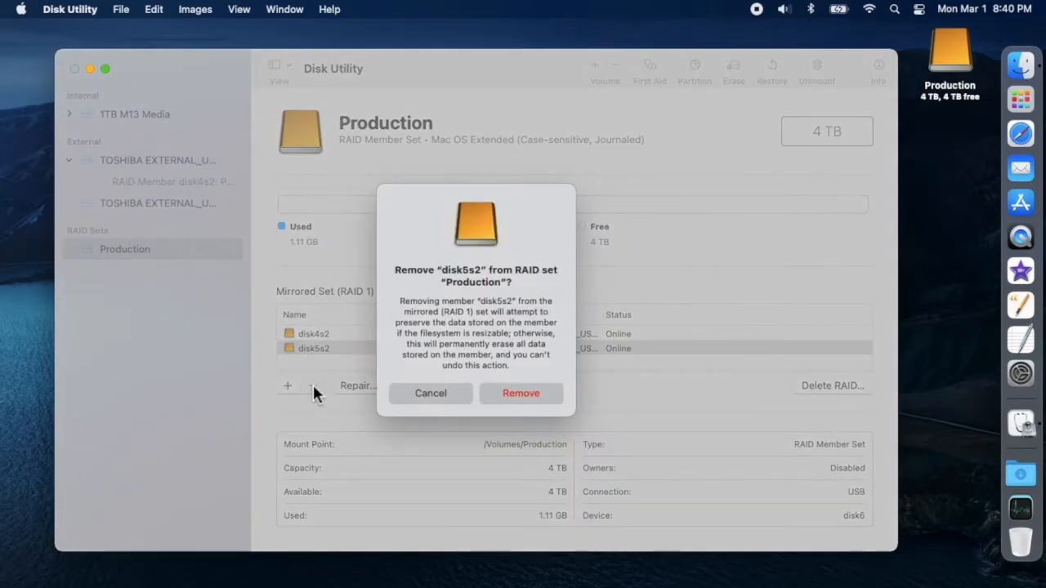
left_click(521, 393)
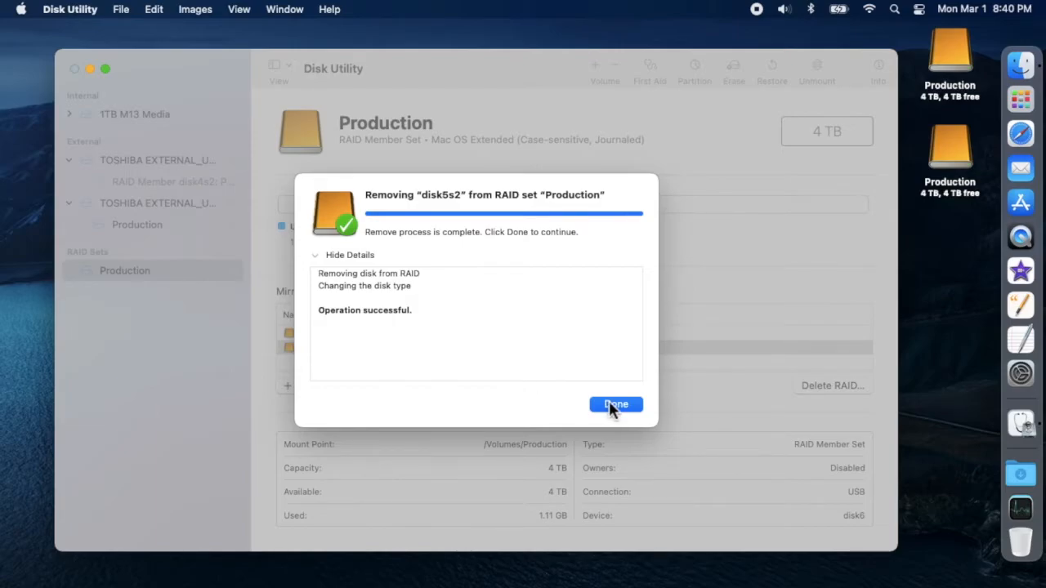
left_click(613, 405)
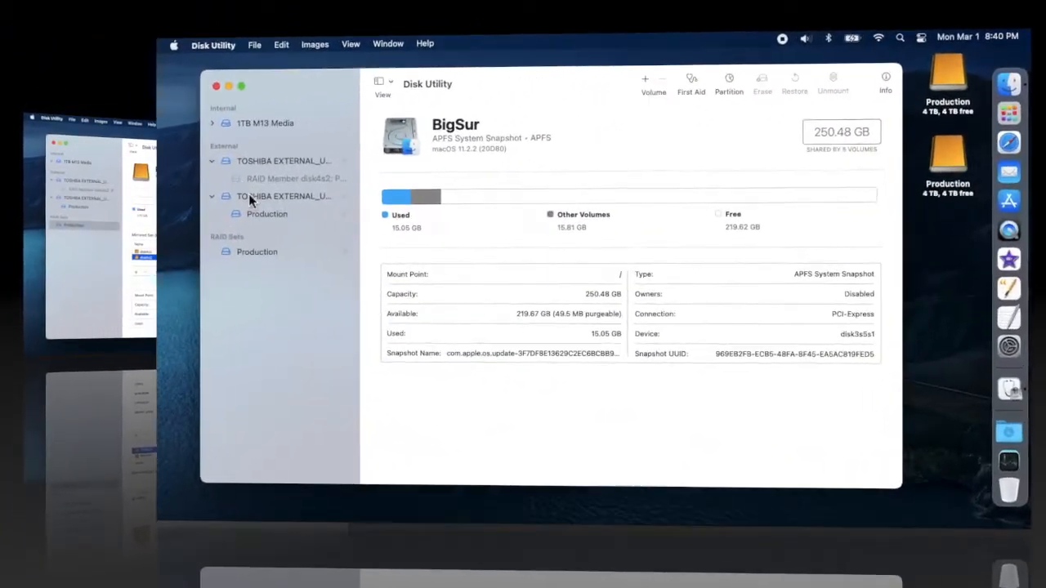
- Add the available 4 TB TOSHIBA external USB disk to the Production RAID set as a member
left_click(253, 252)
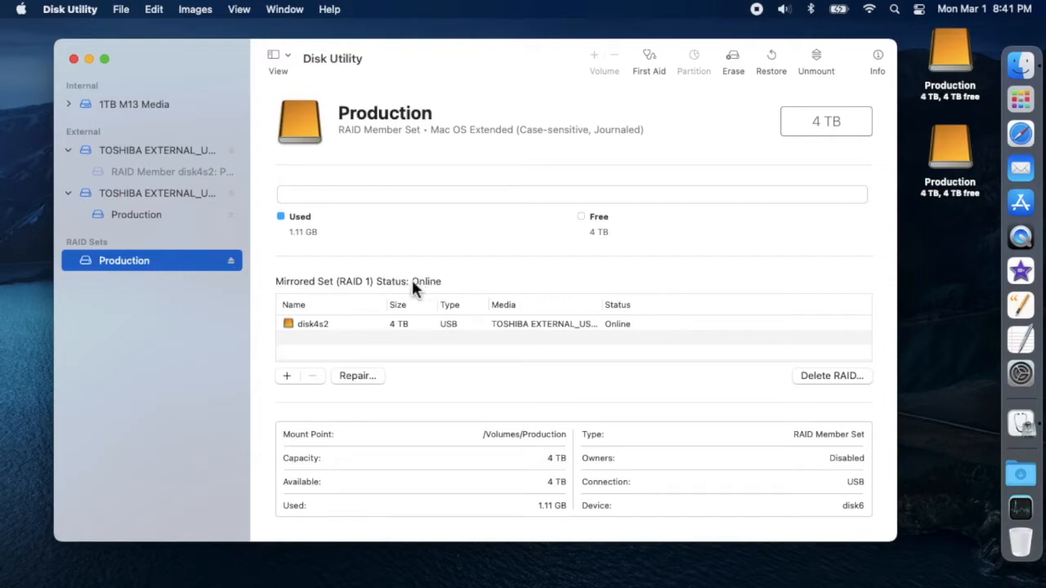
left_click(287, 376)
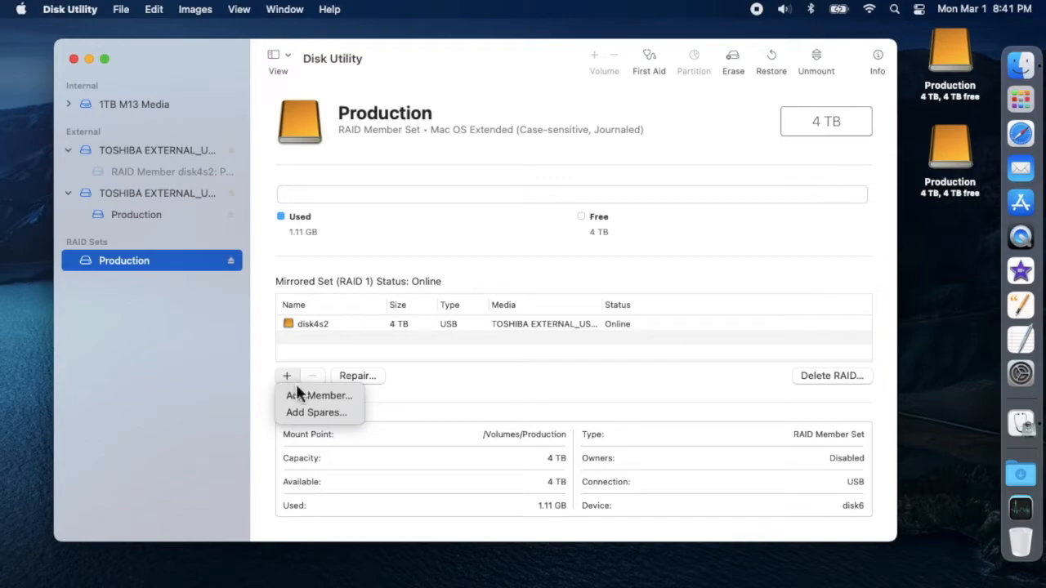
left_click(306, 396)
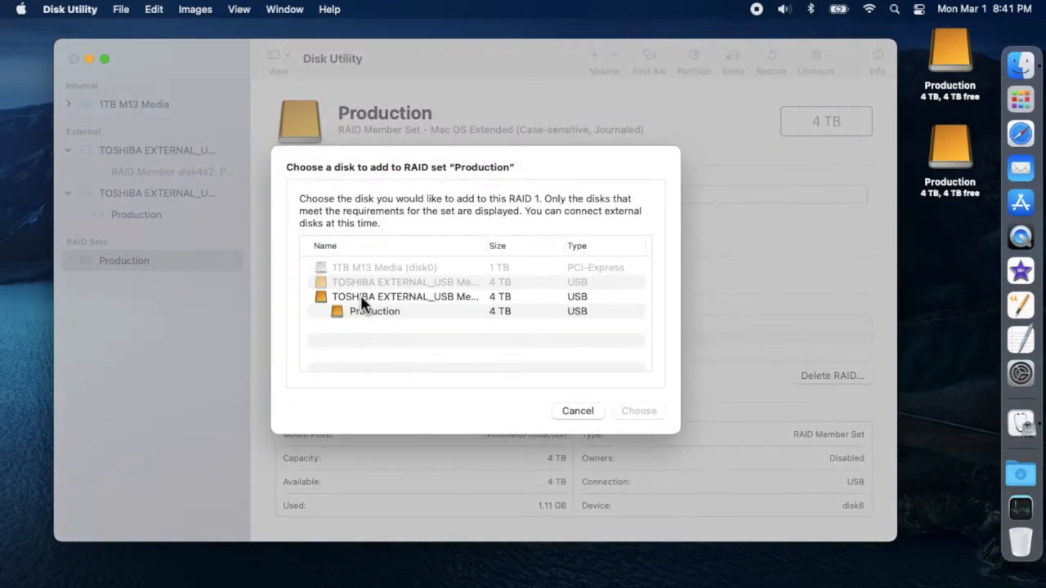
left_click(368, 300)
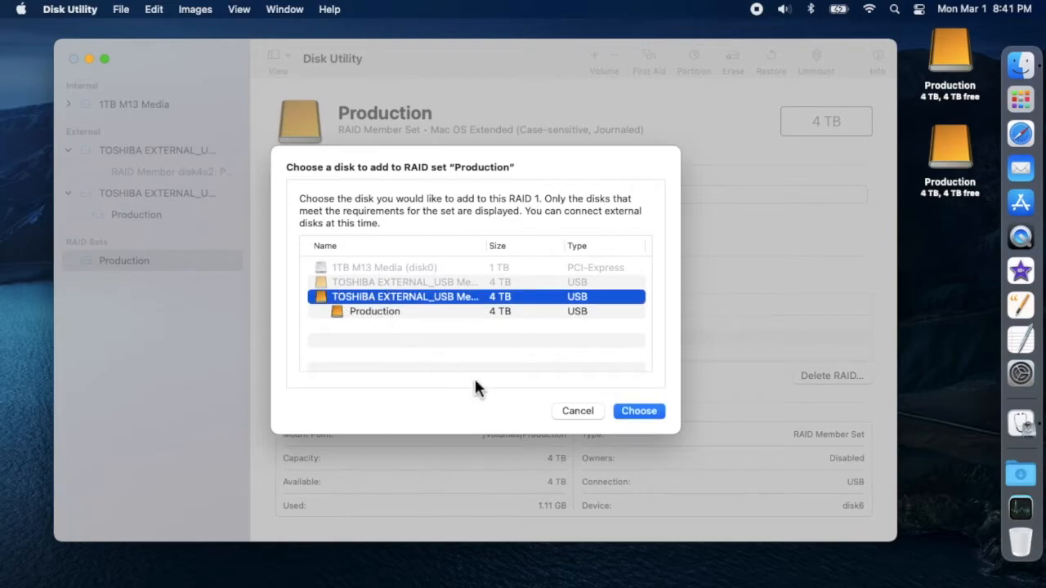
left_click(640, 411)
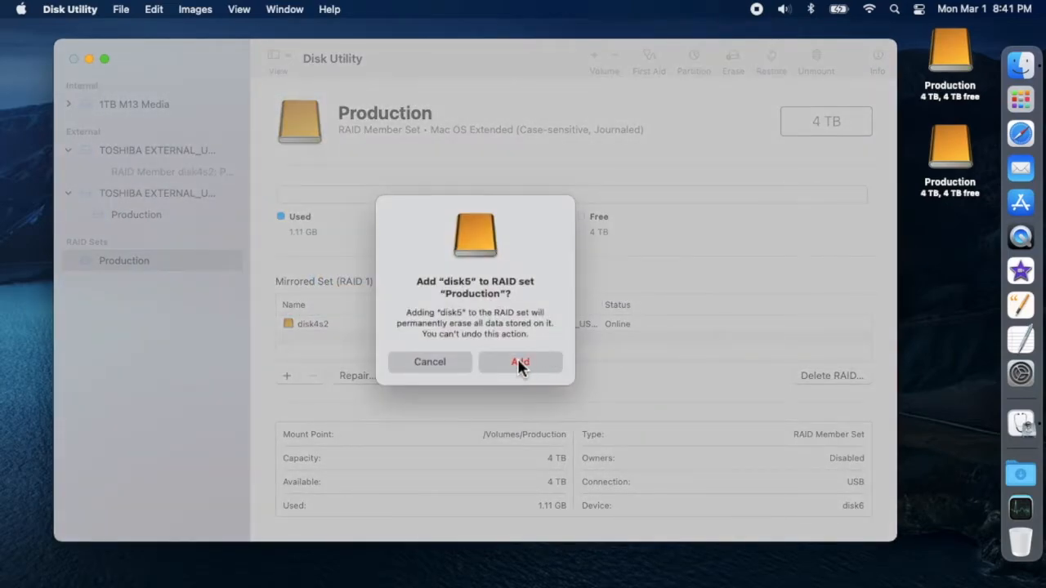
left_click(519, 364)
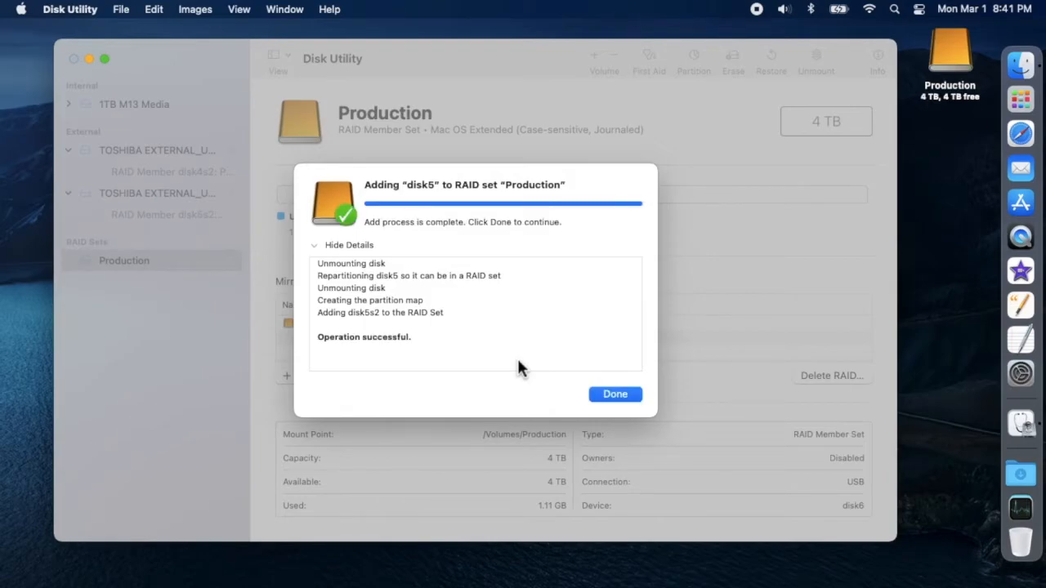
- Dismiss the completed member addition and select the Production RAID set to check its mirror and member status
left_click(622, 398)
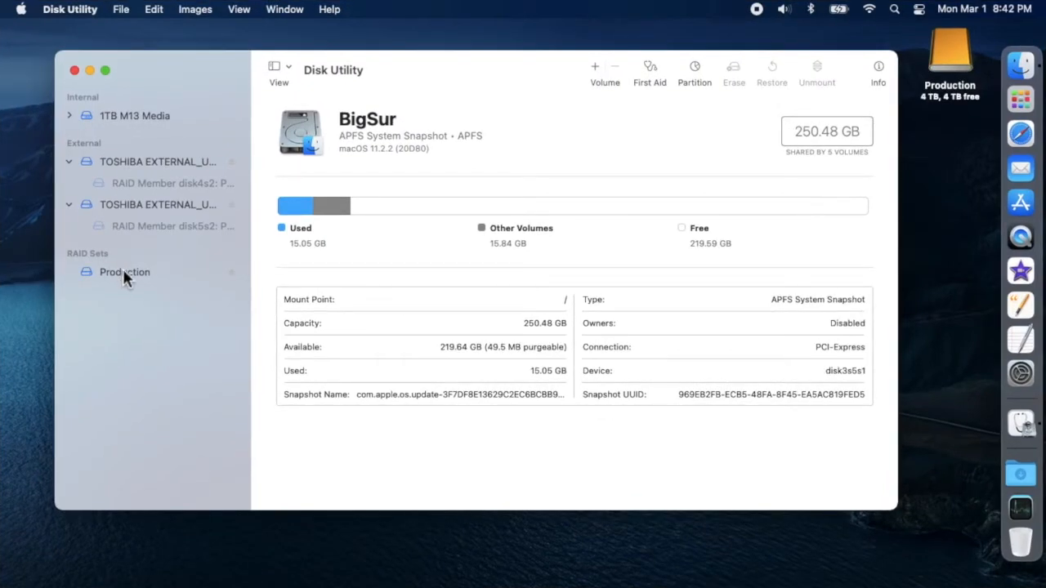
left_click(123, 272)
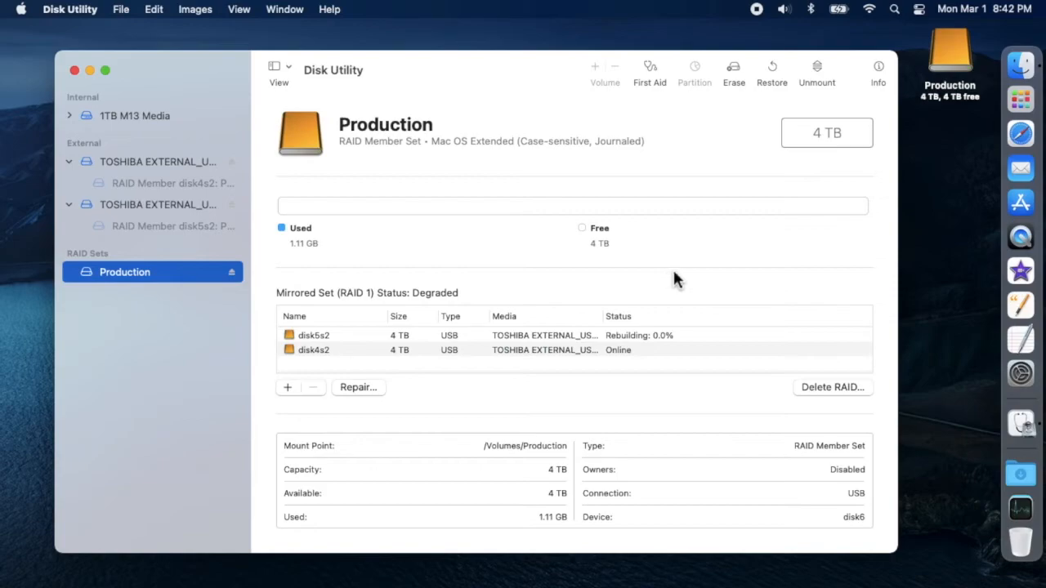
- Open the Production volume from the desktop in Finder to check its contents, and close its window
left_click(946, 61)
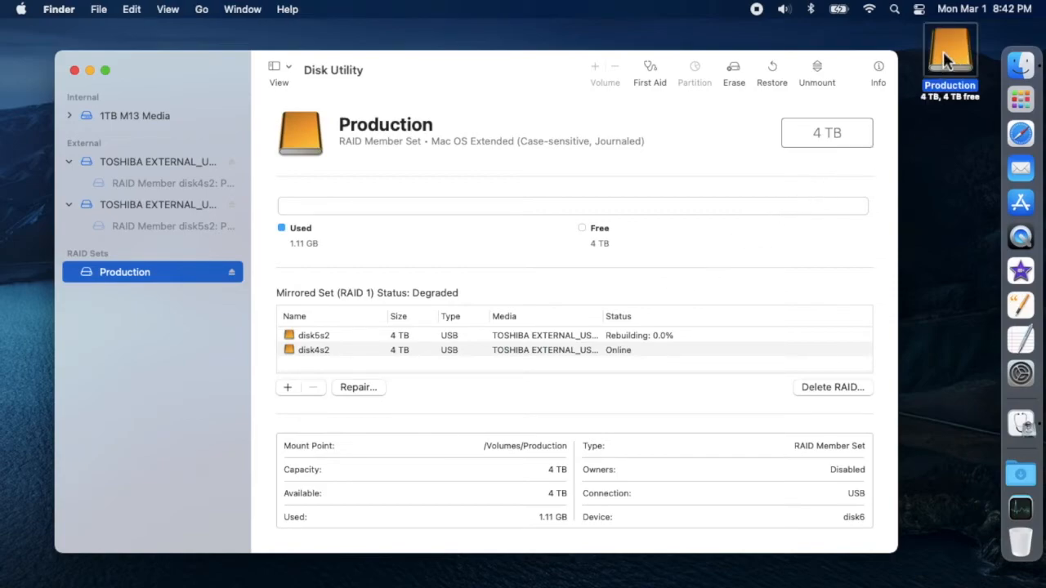
double_click(943, 56)
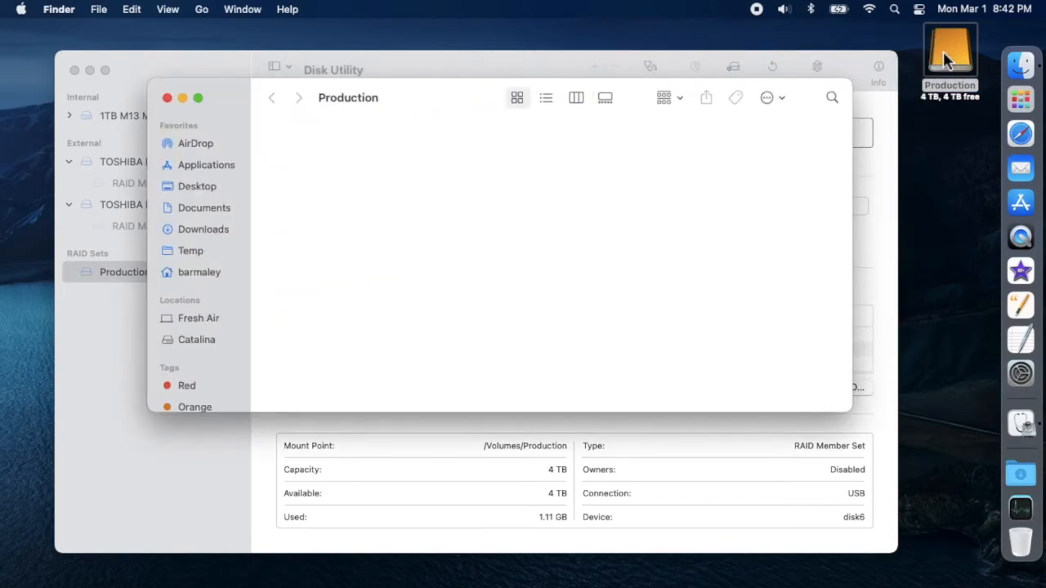
left_click(166, 98)
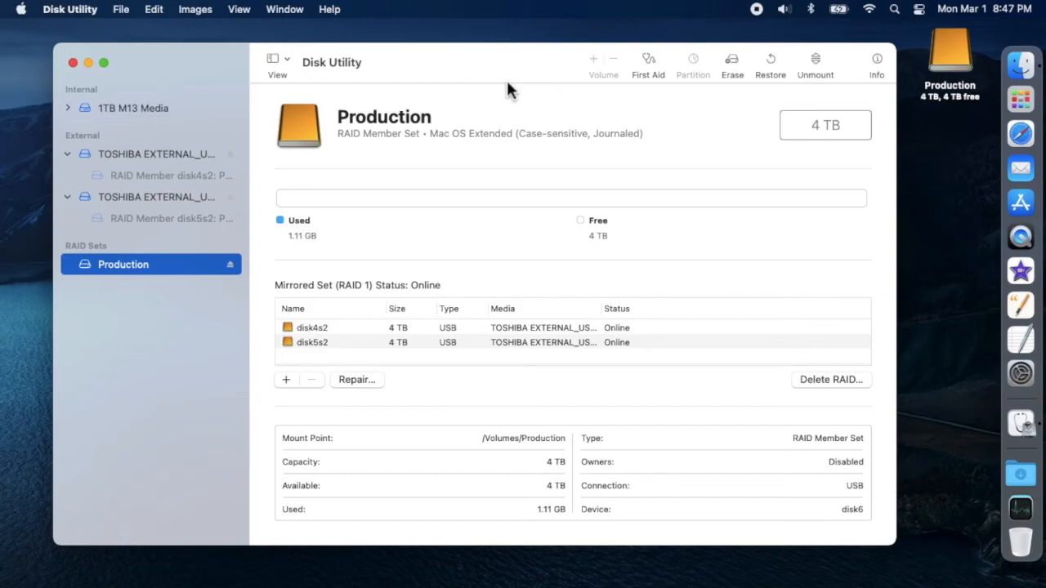
- Delete the Production RAID set and inspect the separate Production volume on each TOSHIBA external disk
left_click(819, 381)
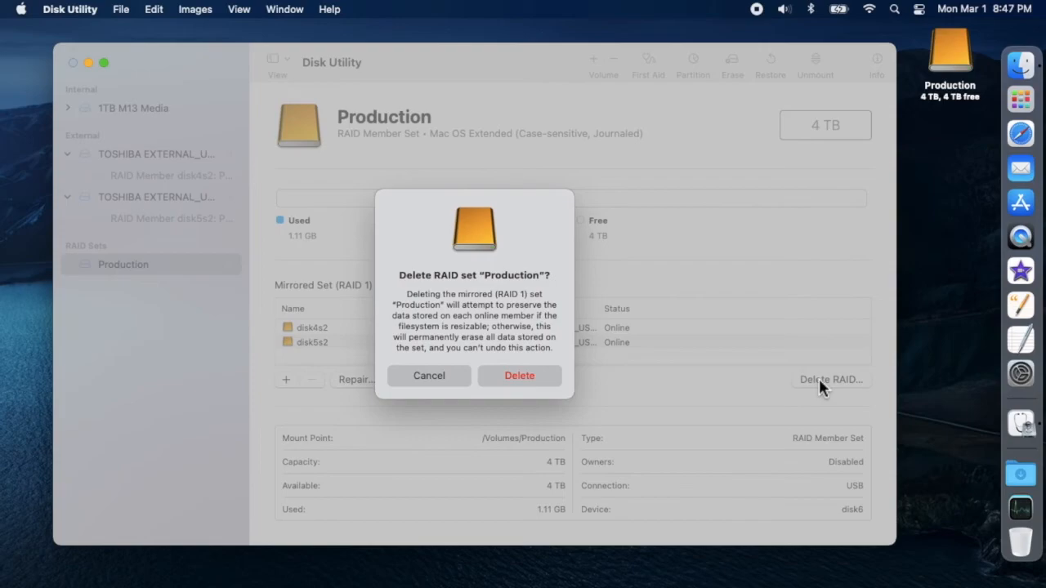
left_click(525, 376)
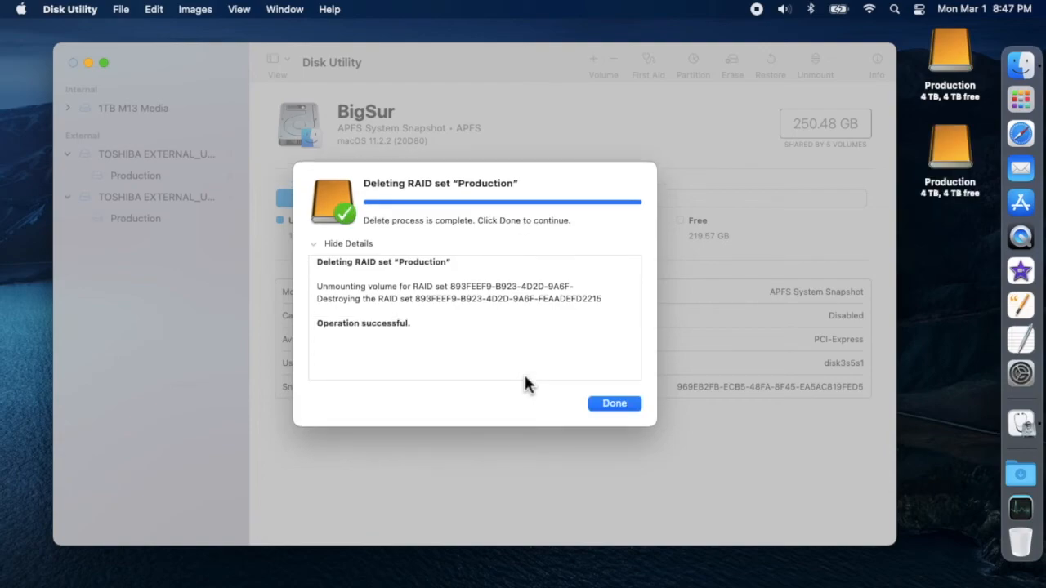
left_click(618, 402)
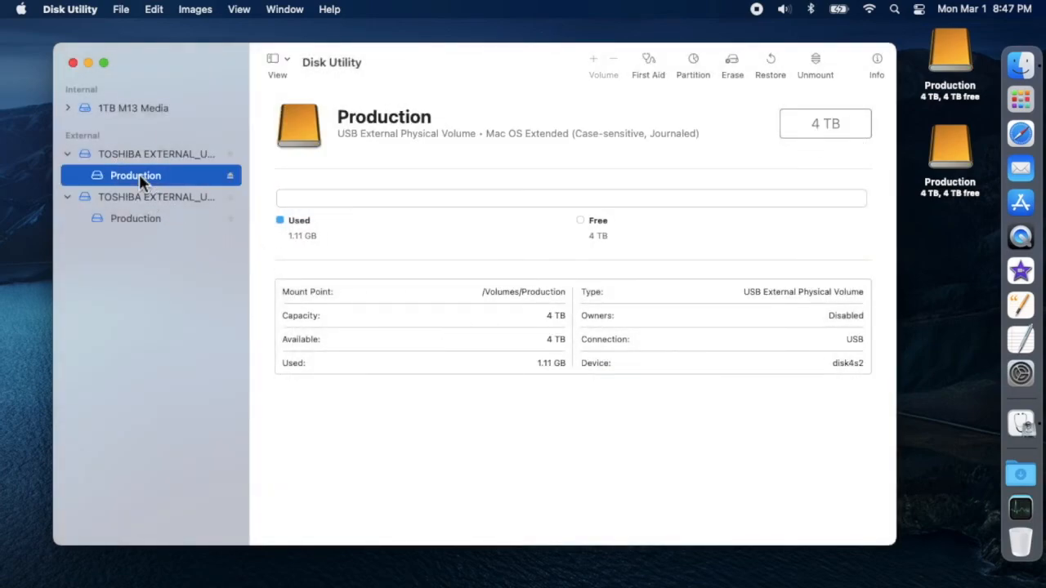
left_click(131, 221)
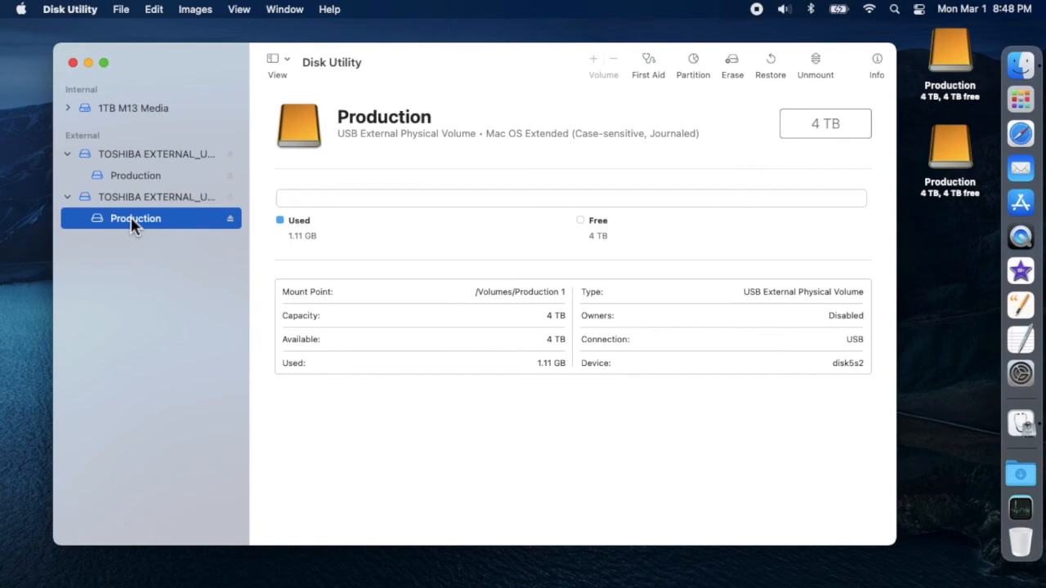